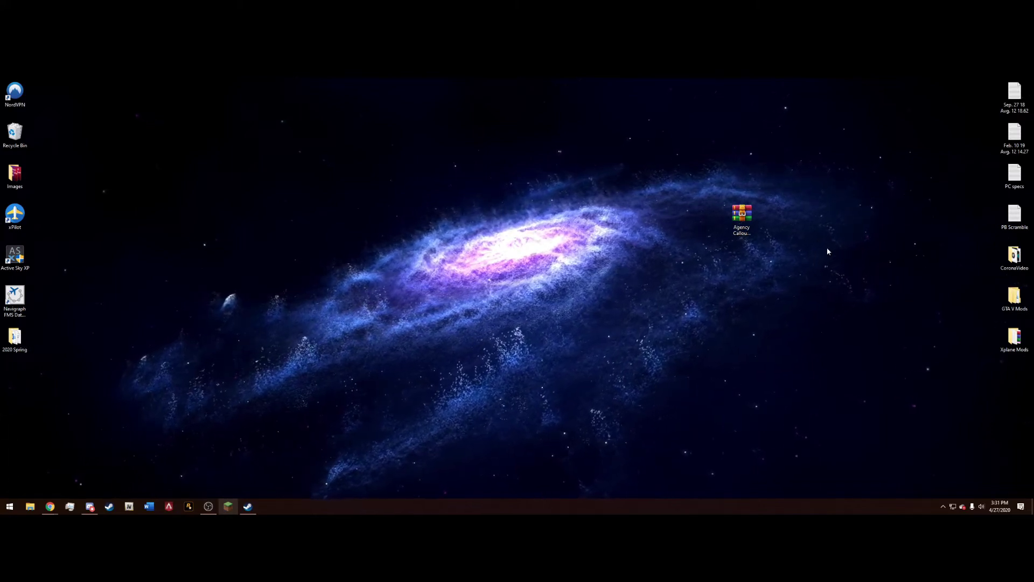
# Bring up the Agency Callouts 4.1 download page and read through its file description
pyautogui.moveTo(695, 176); pyautogui.dragTo(791, 274)
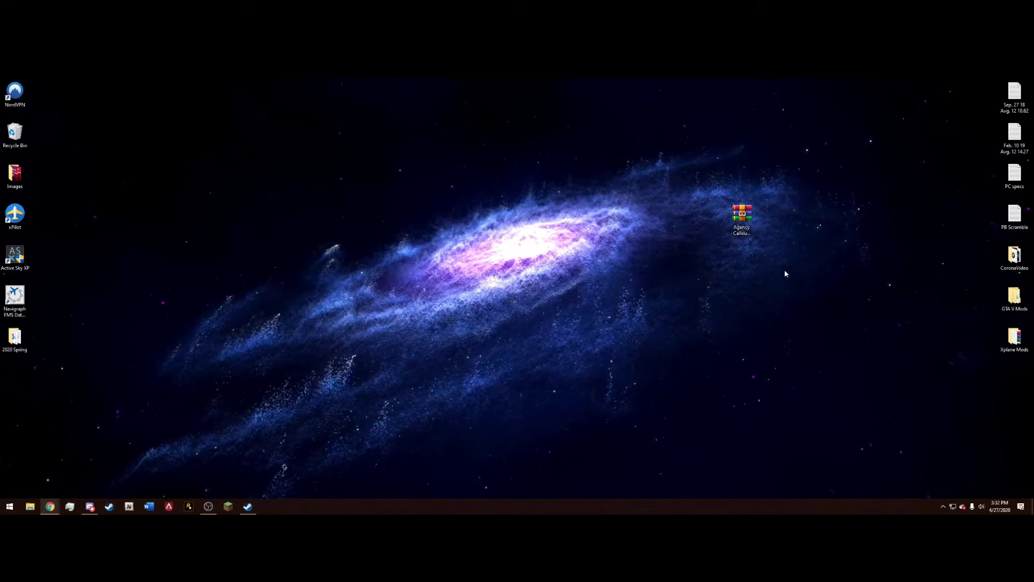
pyautogui.moveTo(49, 507)
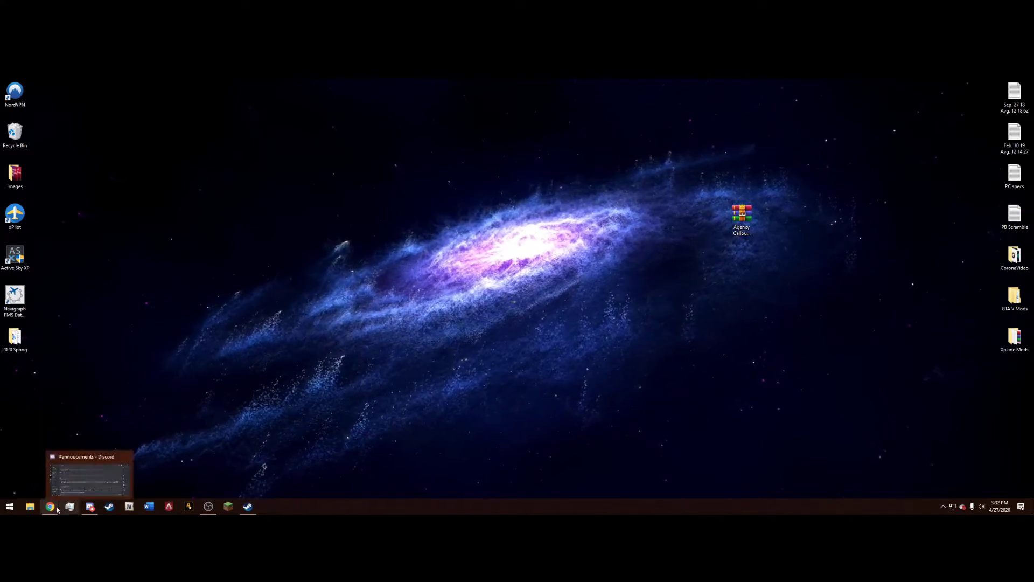
pyautogui.click(127, 474)
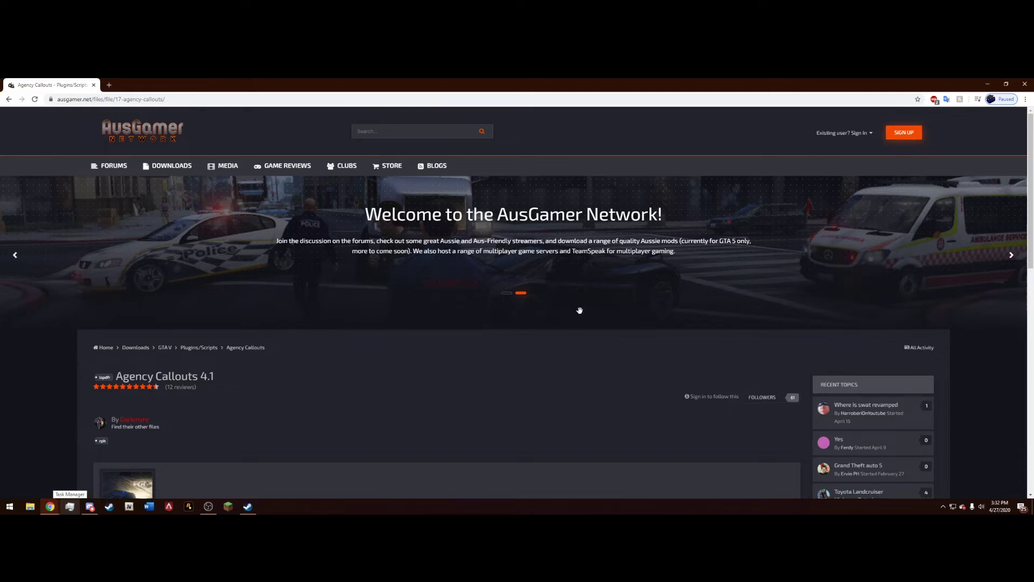
pyautogui.scroll(-4, 580, 310)
pyautogui.scroll(-3, 249, 229)
pyautogui.moveTo(114, 279); pyautogui.dragTo(198, 280)
pyautogui.click(231, 278)
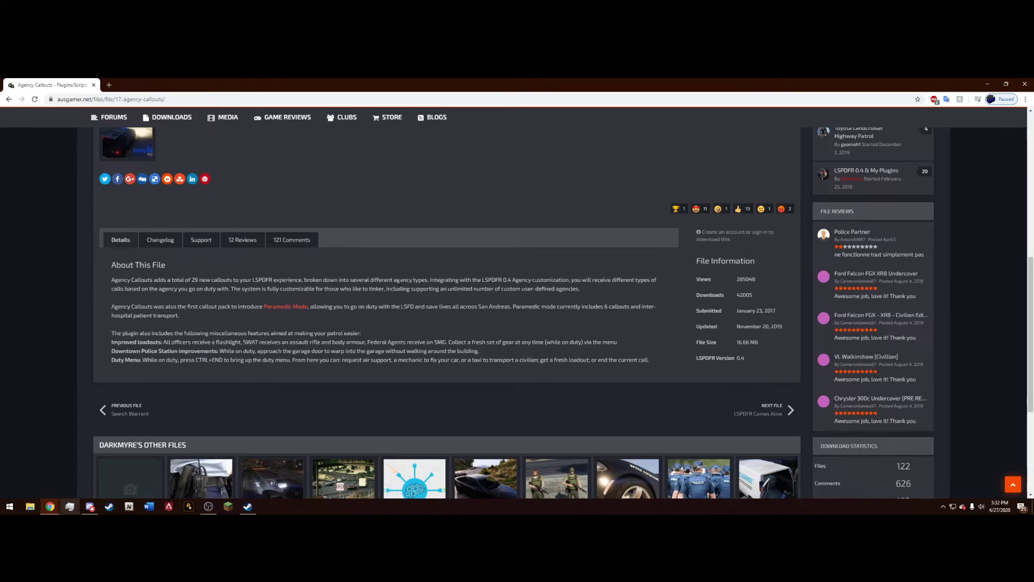
pyautogui.scroll(1, 399, 275)
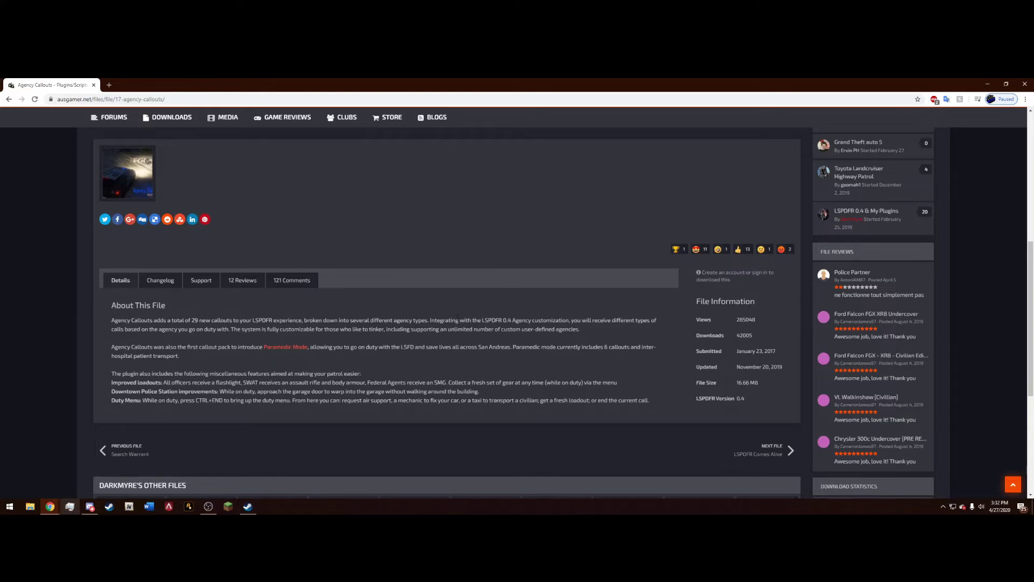
pyautogui.scroll(6, 479, 336)
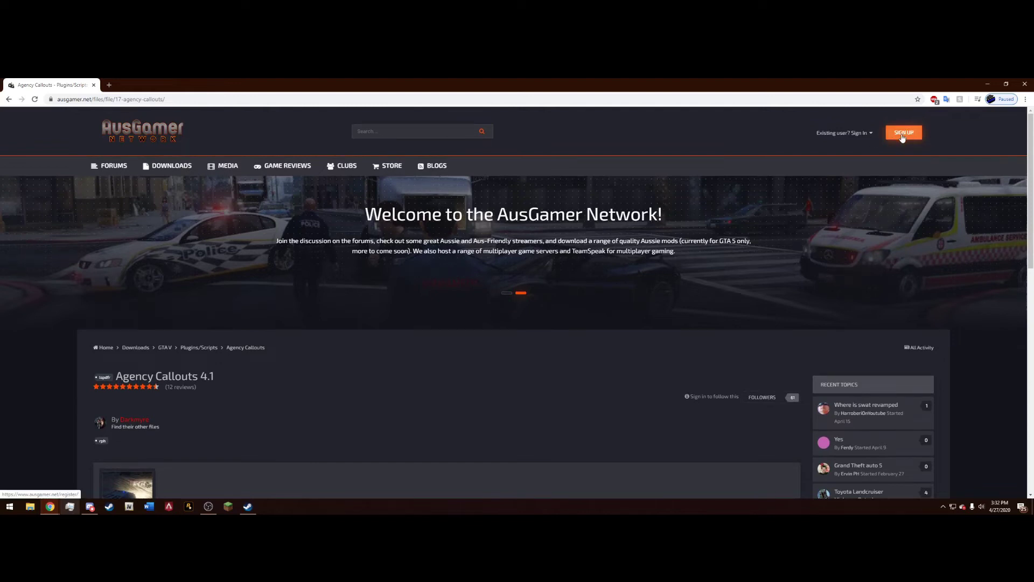
# Open and dismiss the site's Sign In panel, then minimize Chrome to the desktop
pyautogui.click(856, 133)
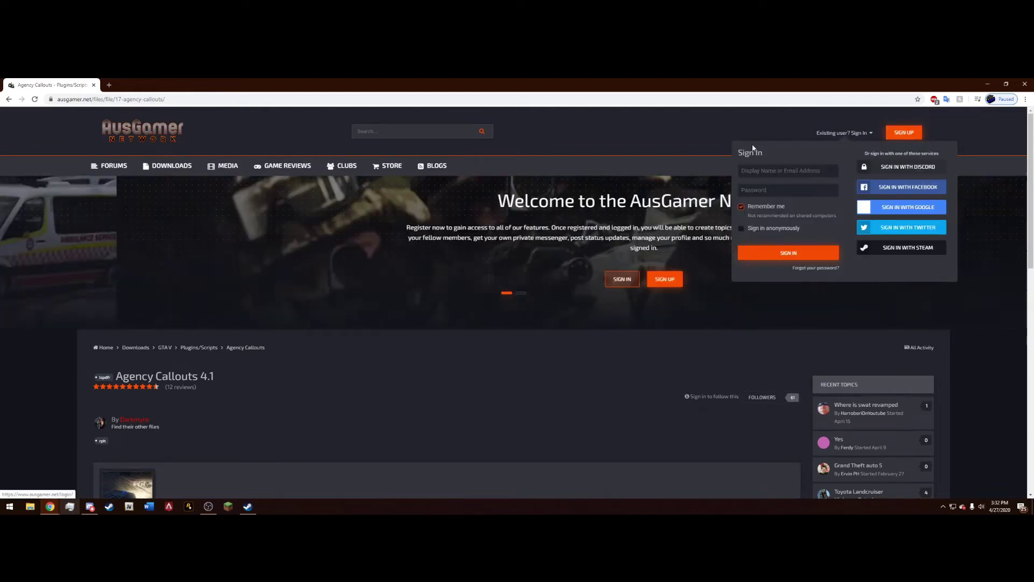
pyautogui.click(696, 144)
pyautogui.scroll(-7, 620, 227)
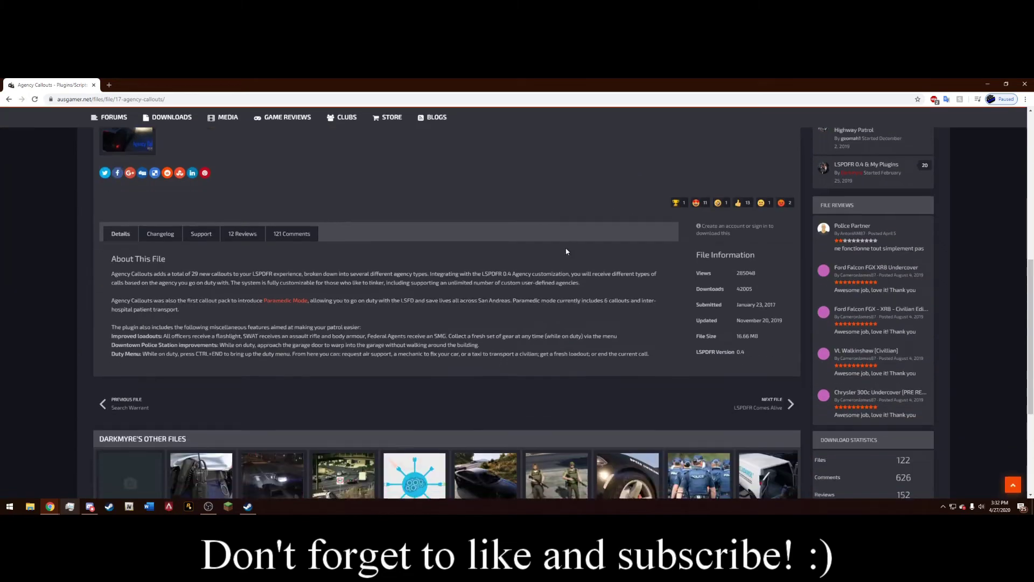
pyautogui.scroll(12, 549, 244)
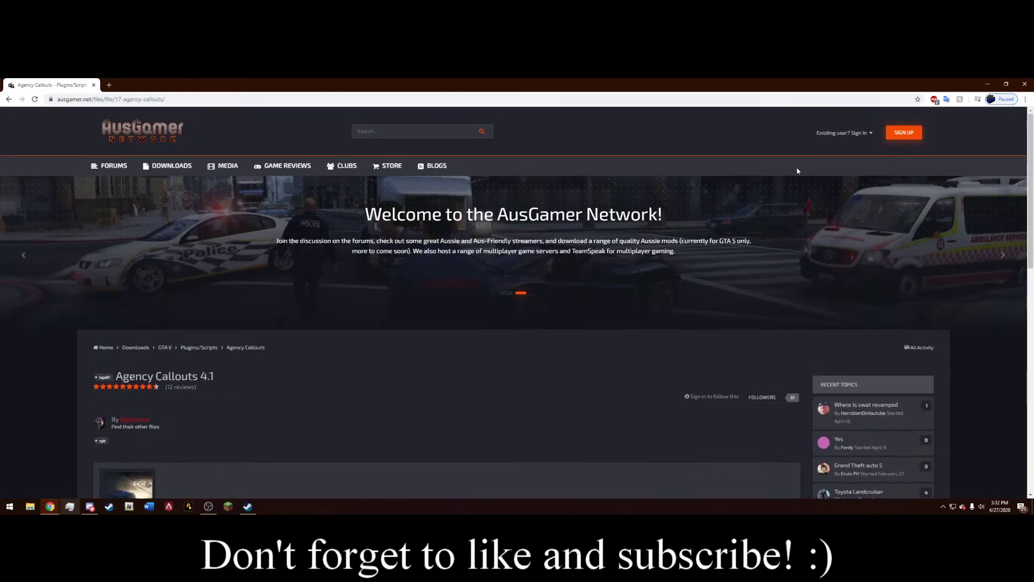
pyautogui.scroll(-5, 603, 277)
pyautogui.scroll(5, 606, 277)
pyautogui.click(987, 84)
# Browse File Explorer to the Grand Theft Auto V folder on Terabyte1 (G:)
pyautogui.moveTo(742, 215); pyautogui.dragTo(833, 254)
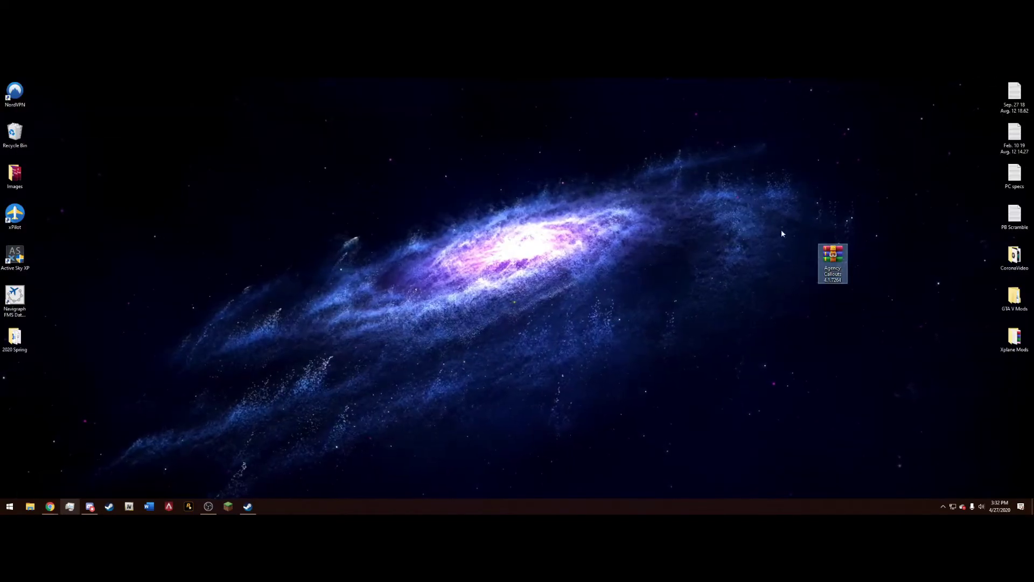
pyautogui.click(33, 507)
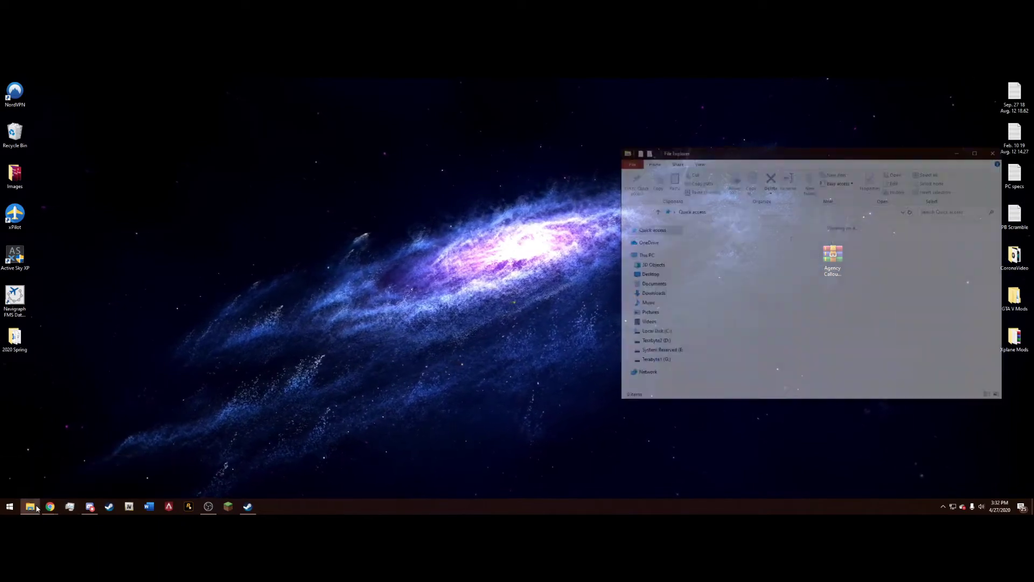
pyautogui.moveTo(715, 157); pyautogui.dragTo(233, 160)
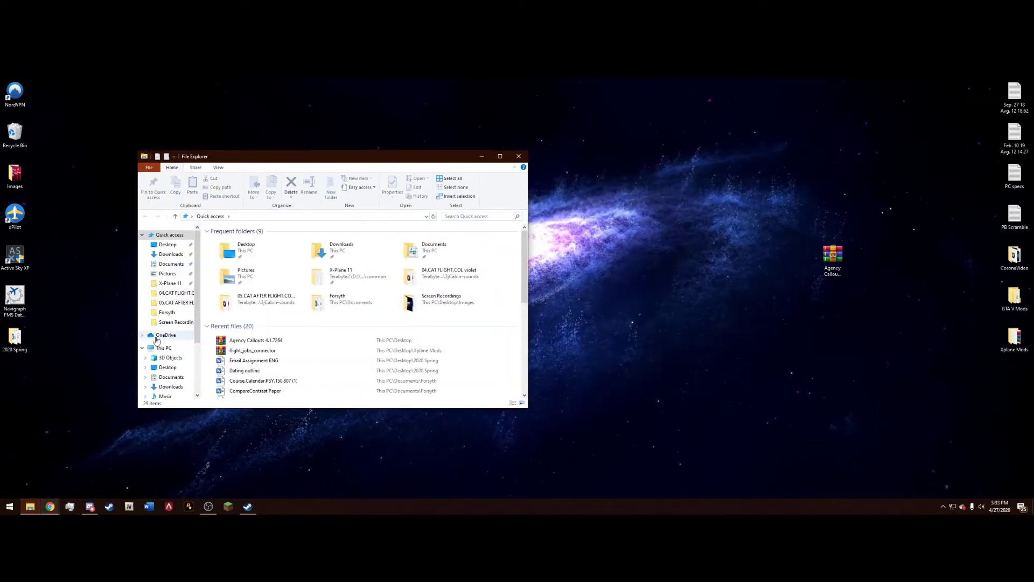
pyautogui.click(167, 348)
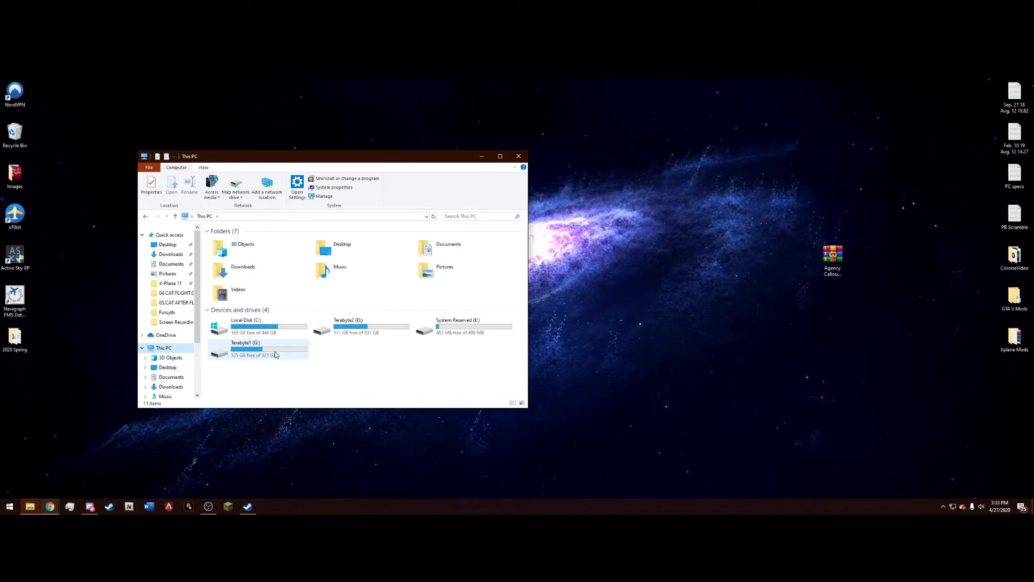
pyautogui.doubleClick(274, 352)
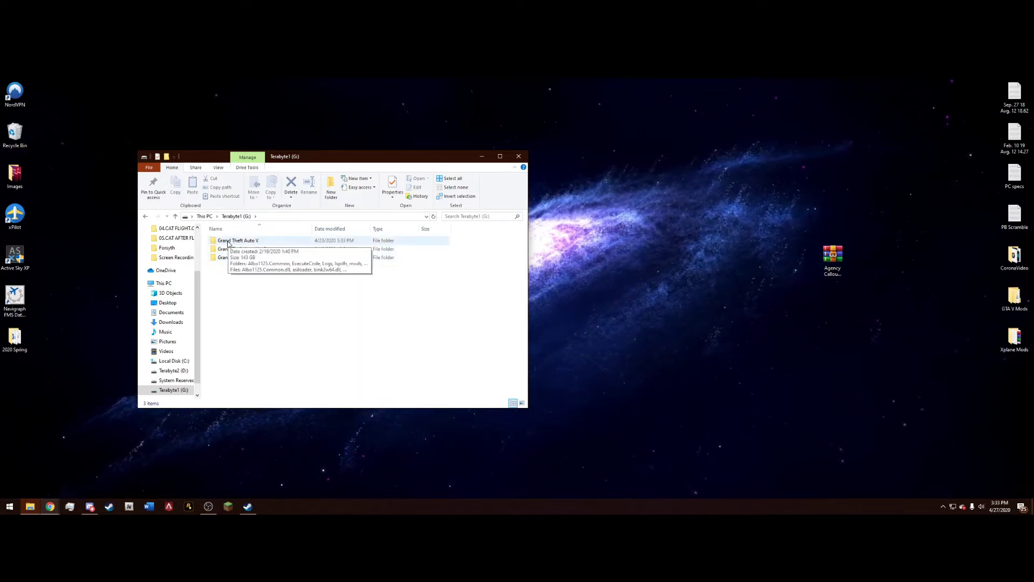
pyautogui.doubleClick(262, 242)
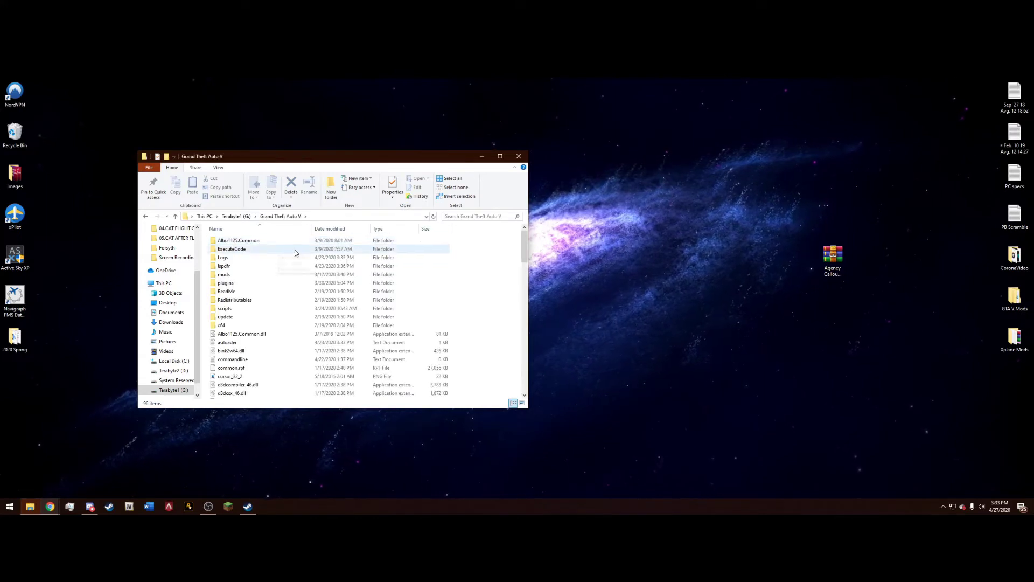
# Open the Agency Callouts 4.1.7264.zip archive and place it beside the Explorer window
pyautogui.moveTo(323, 156); pyautogui.dragTo(282, 136)
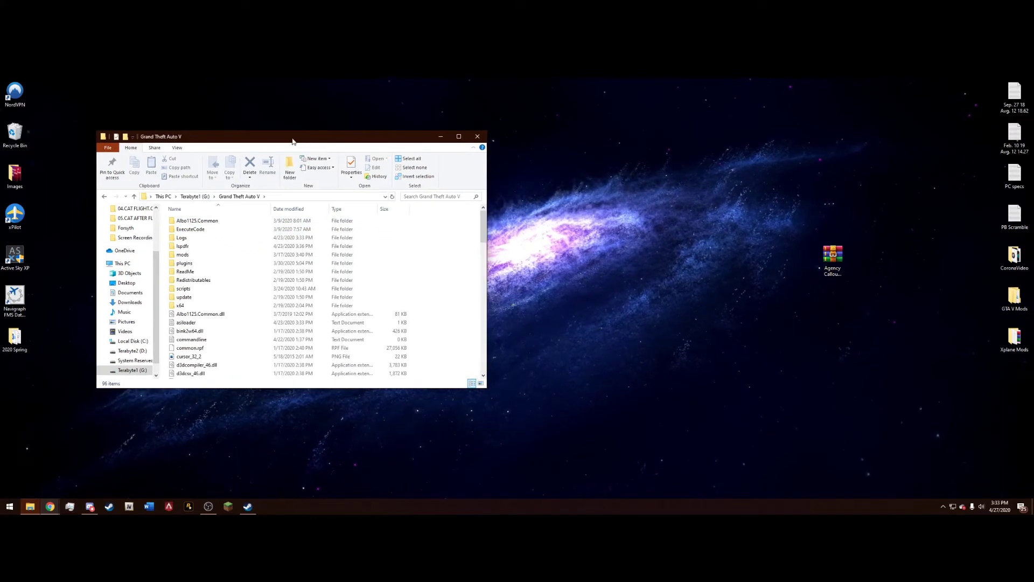
pyautogui.doubleClick(833, 256)
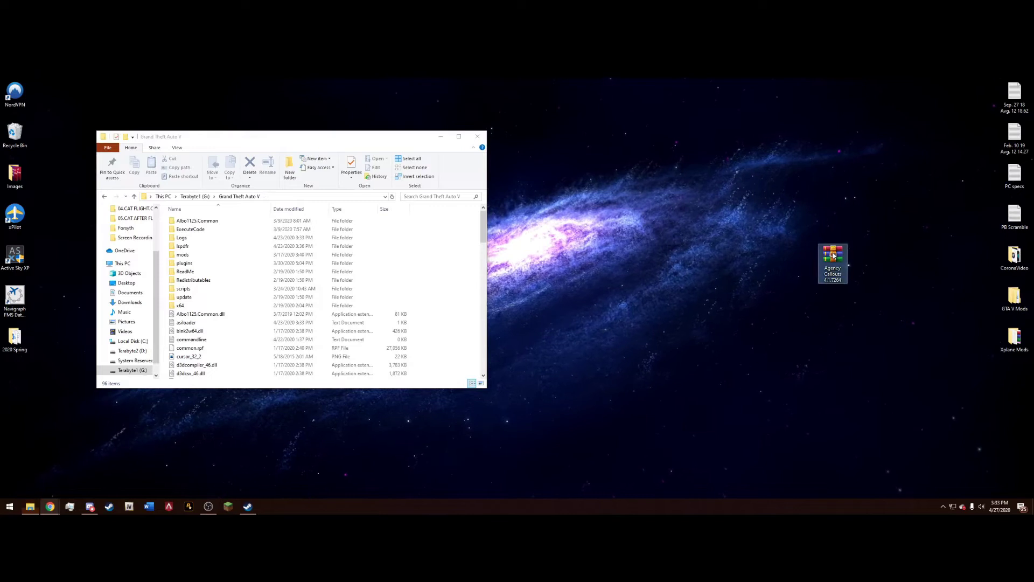
pyautogui.moveTo(802, 189); pyautogui.dragTo(664, 152)
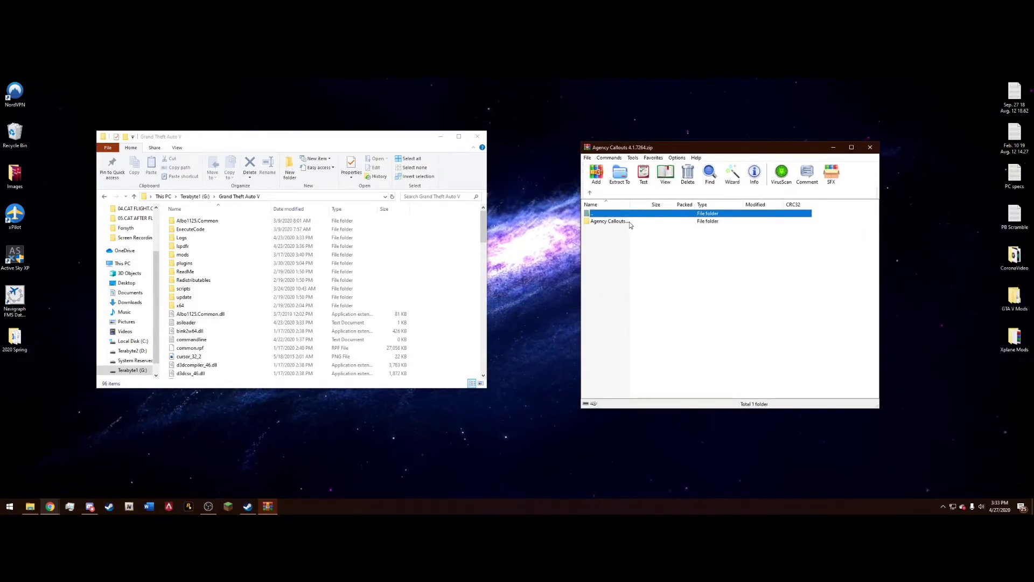
# Navigate into the archive's Agency Callouts > Files folder and inspect RAGENativeUI.dll
pyautogui.doubleClick(607, 221)
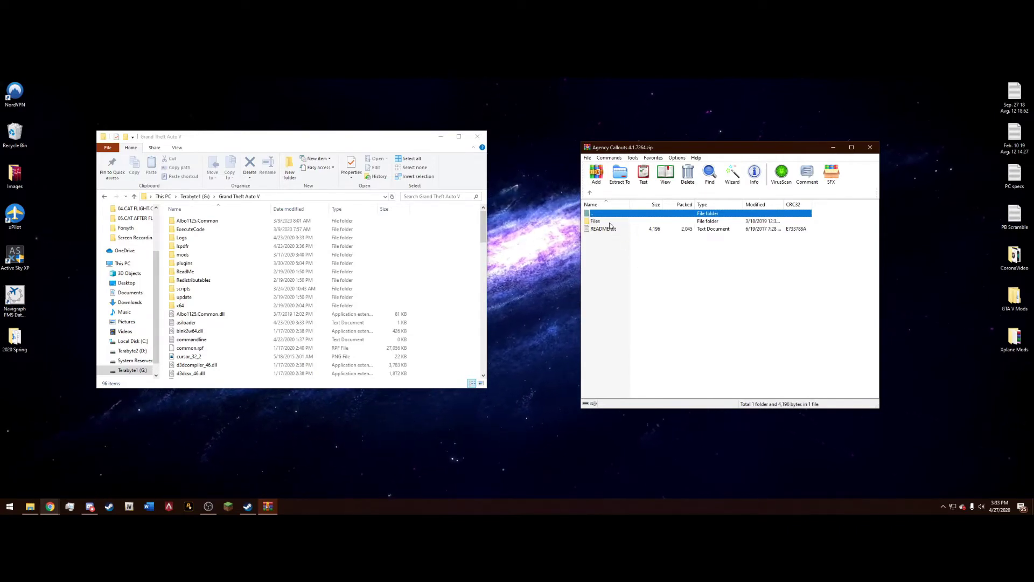
pyautogui.doubleClick(614, 222)
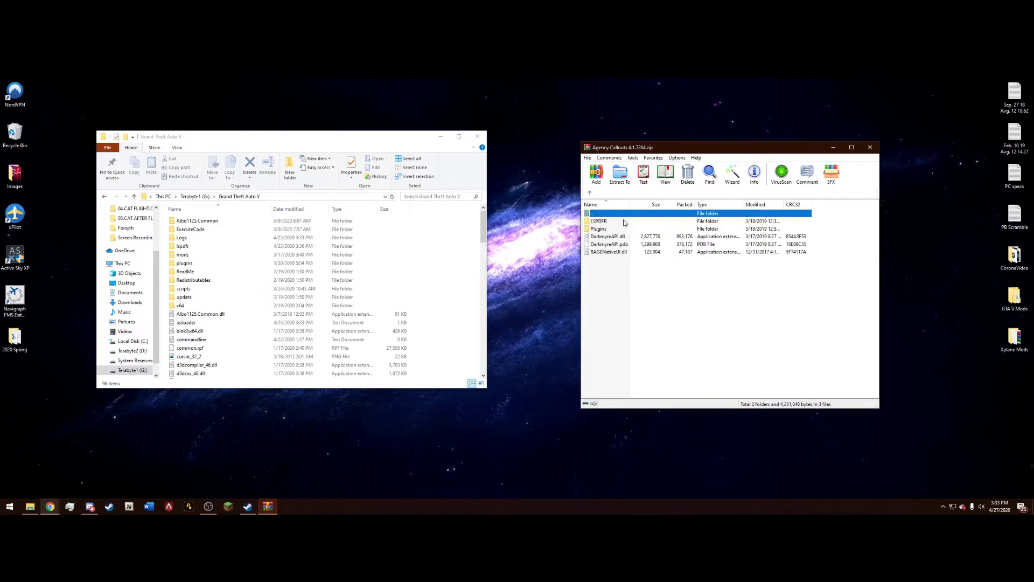
pyautogui.moveTo(654, 300); pyautogui.dragTo(612, 257)
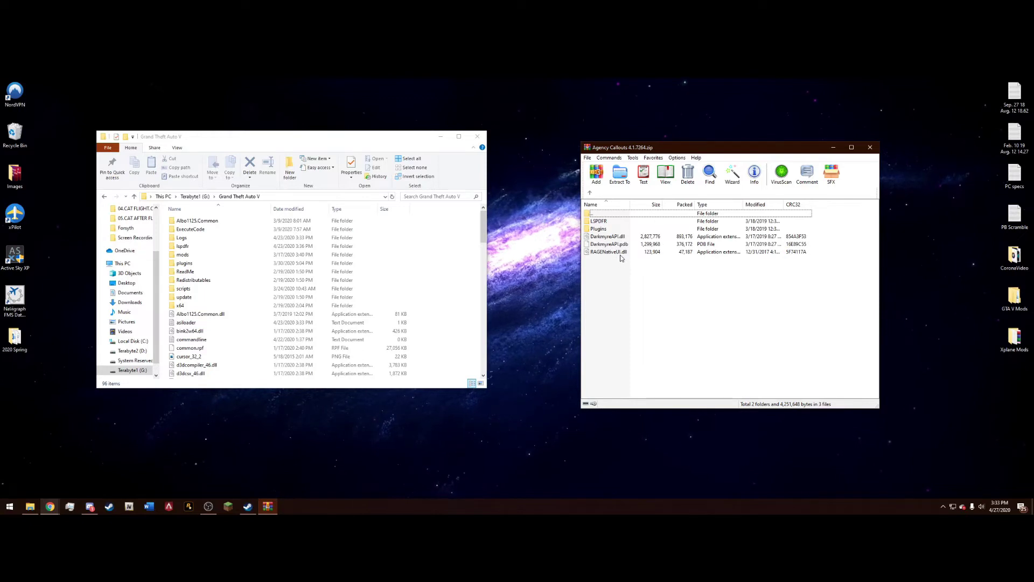
pyautogui.click(618, 255)
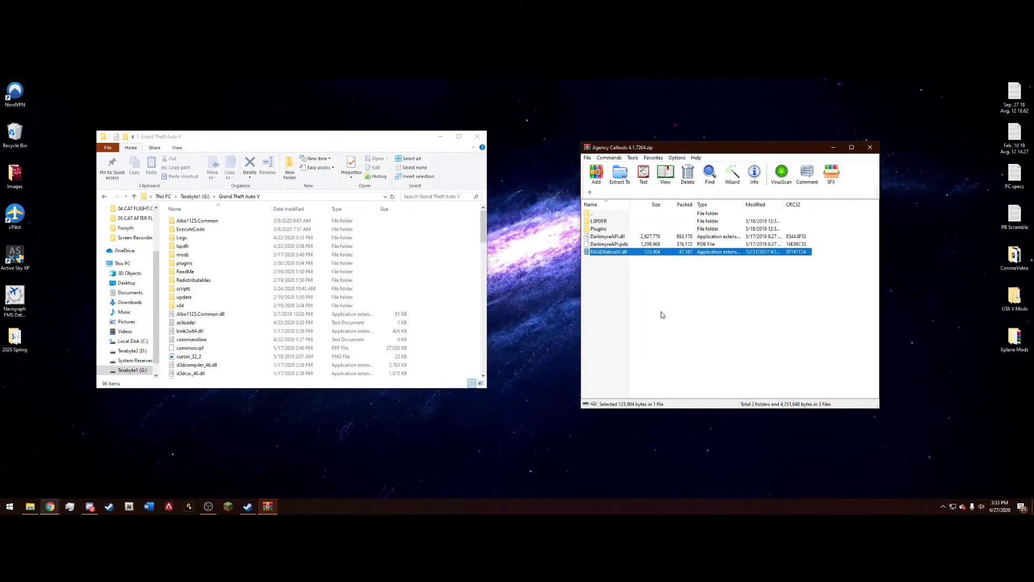
pyautogui.click(704, 276)
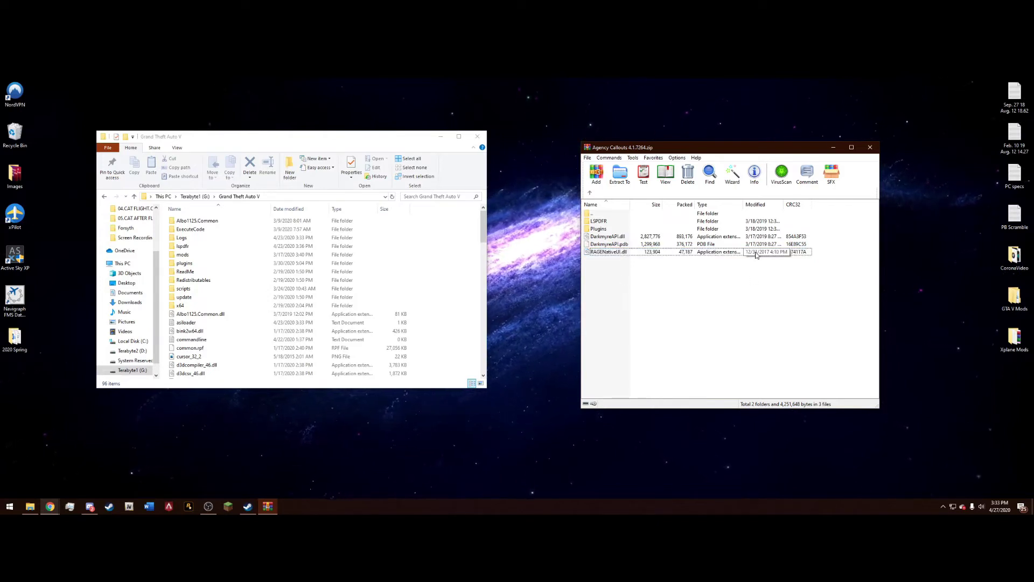
# Find RAGENativeUI.dll in the game folder to compare it with the archive's copy
pyautogui.scroll(-6, 404, 262)
pyautogui.scroll(-10, 404, 262)
pyautogui.scroll(-2, 310, 267)
pyautogui.click(276, 274)
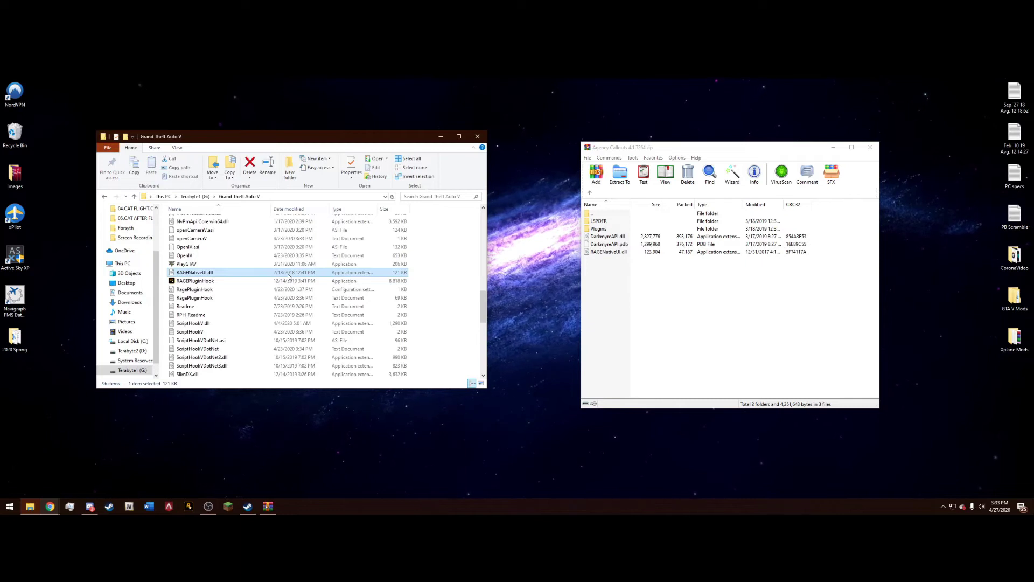
pyautogui.scroll(2, 293, 274)
pyautogui.scroll(10, 297, 277)
pyautogui.click(609, 253)
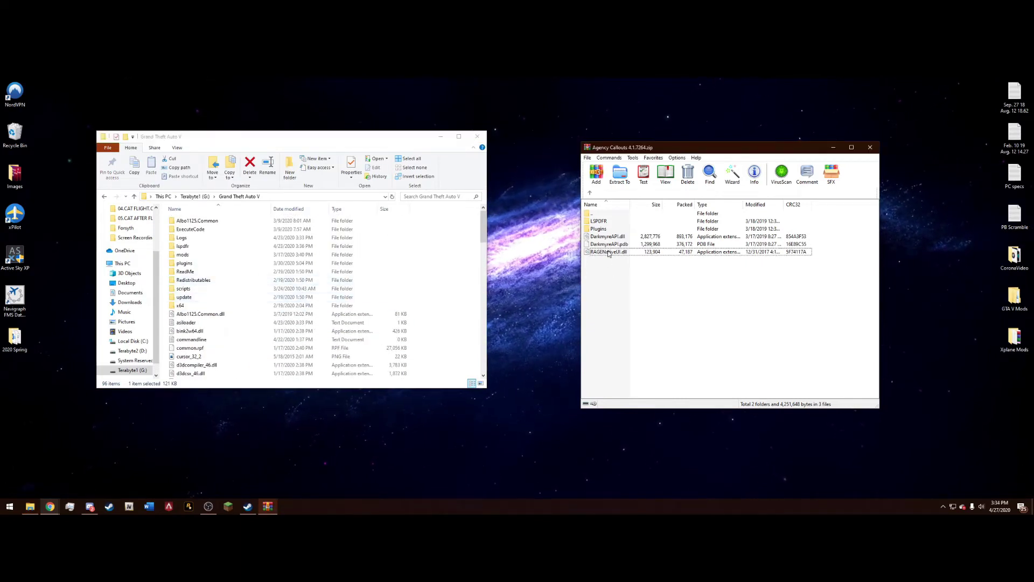
pyautogui.click(623, 274)
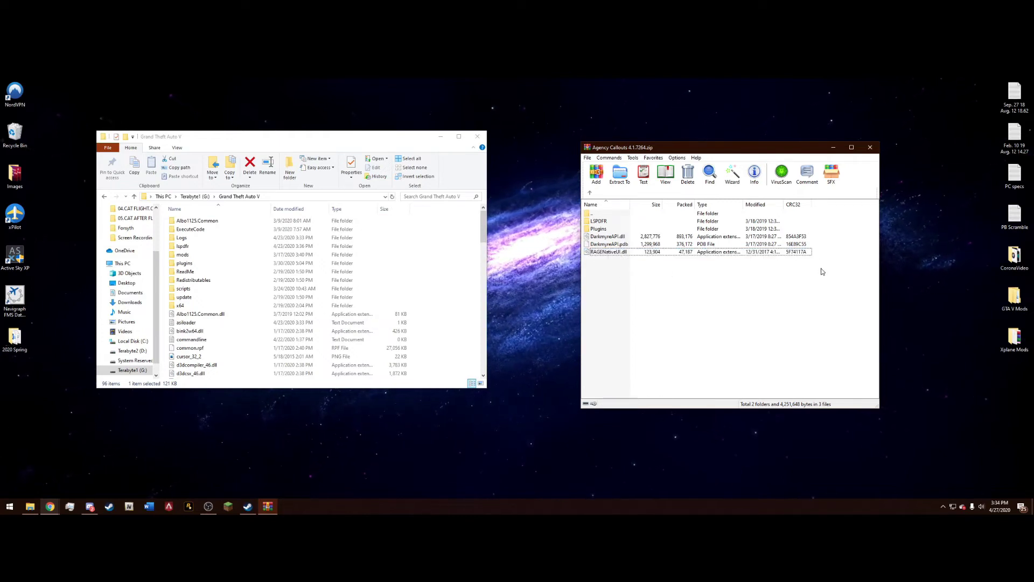
# Drag LSPDFR, Plugins, DarkmyreAPI.dll and .pdb into the Grand Theft Auto V folder, then close both windows
pyautogui.moveTo(826, 243); pyautogui.dragTo(769, 228)
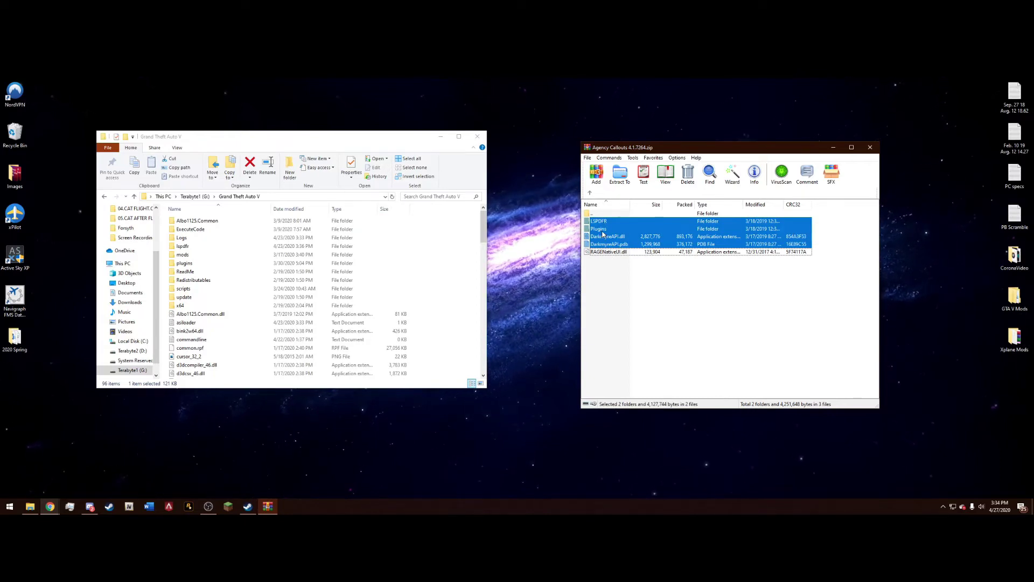
pyautogui.moveTo(615, 232); pyautogui.dragTo(459, 244)
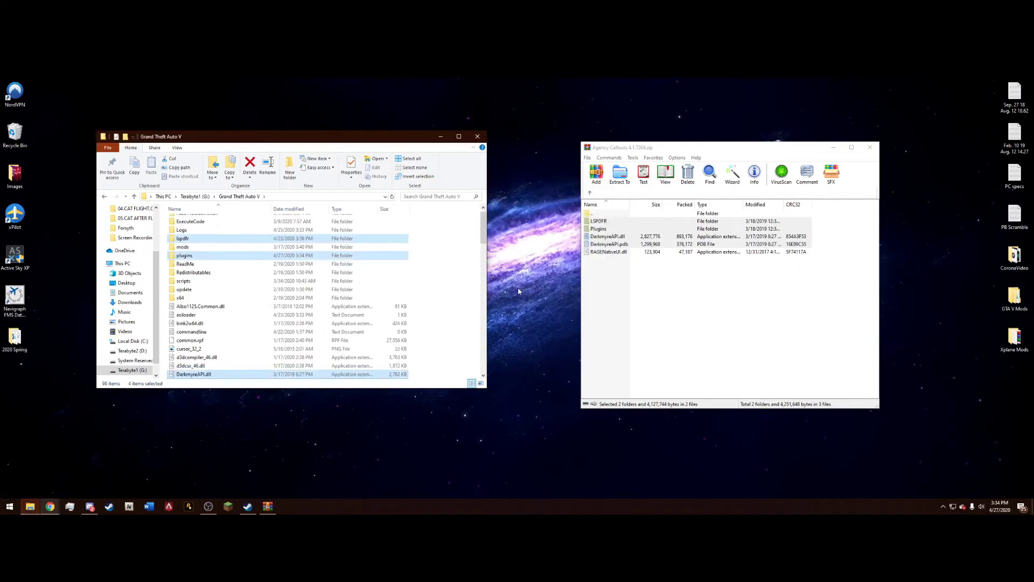
pyautogui.click(454, 271)
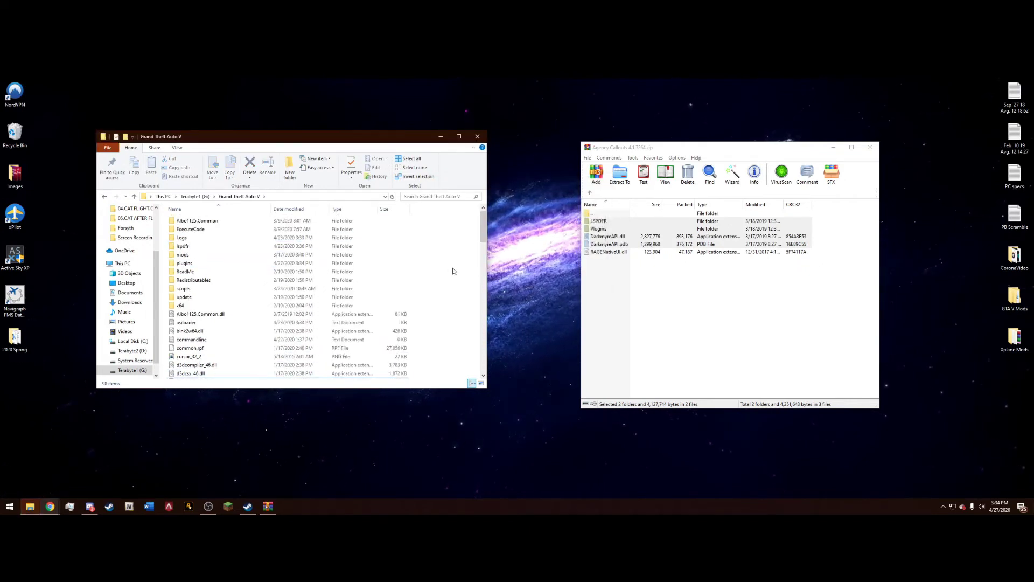
pyautogui.click(477, 136)
pyautogui.click(870, 147)
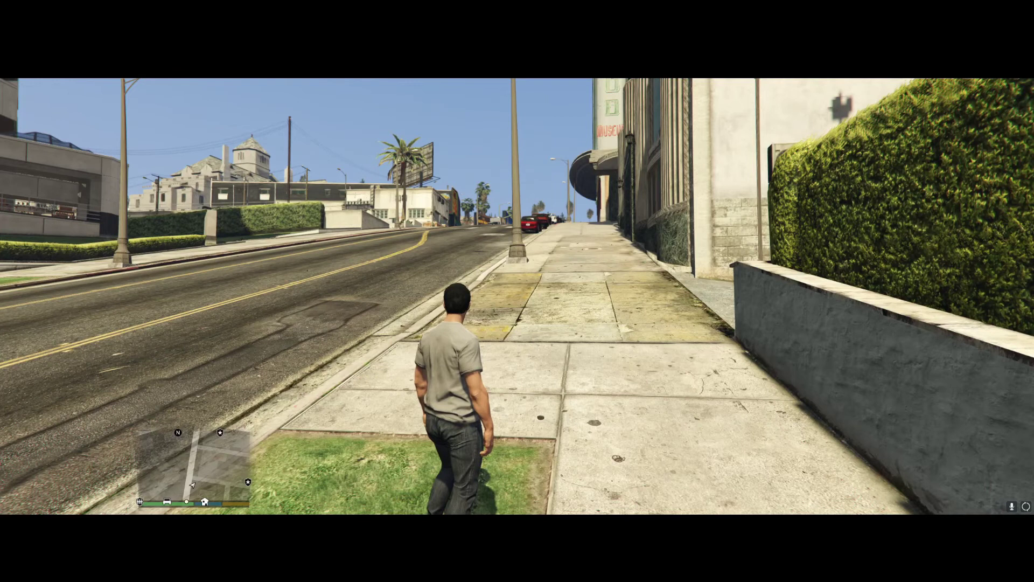
# Open the LSPDFR Callouts page in the pause menu and scroll the list, checking each reads Loaded
pyautogui.press('Escape')
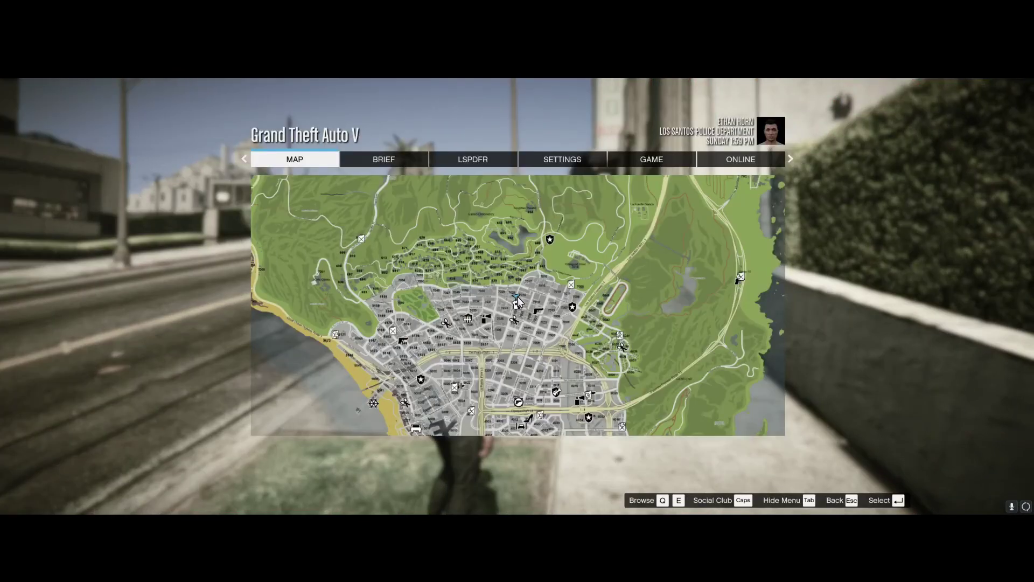
pyautogui.click(466, 164)
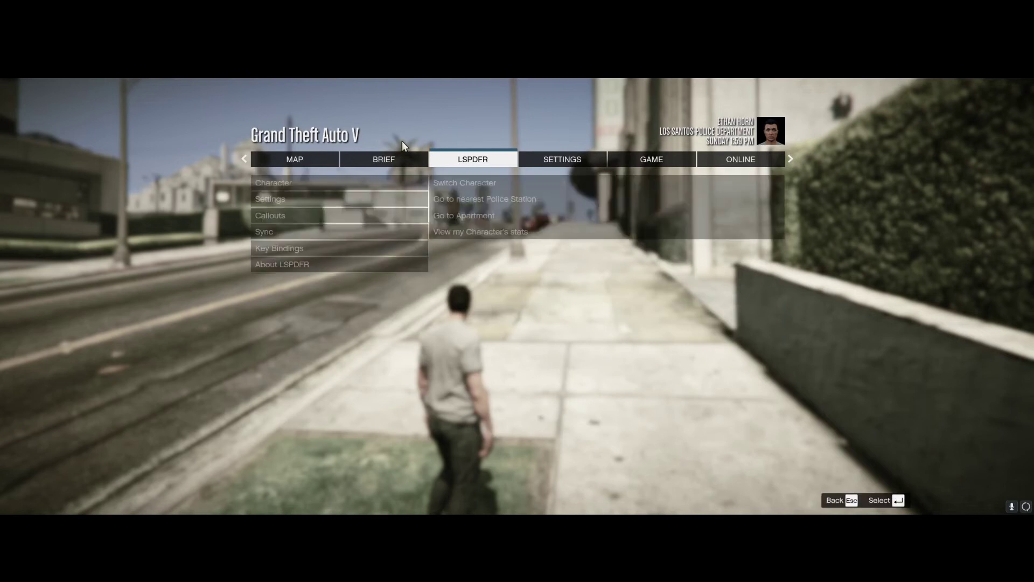
pyautogui.click(280, 215)
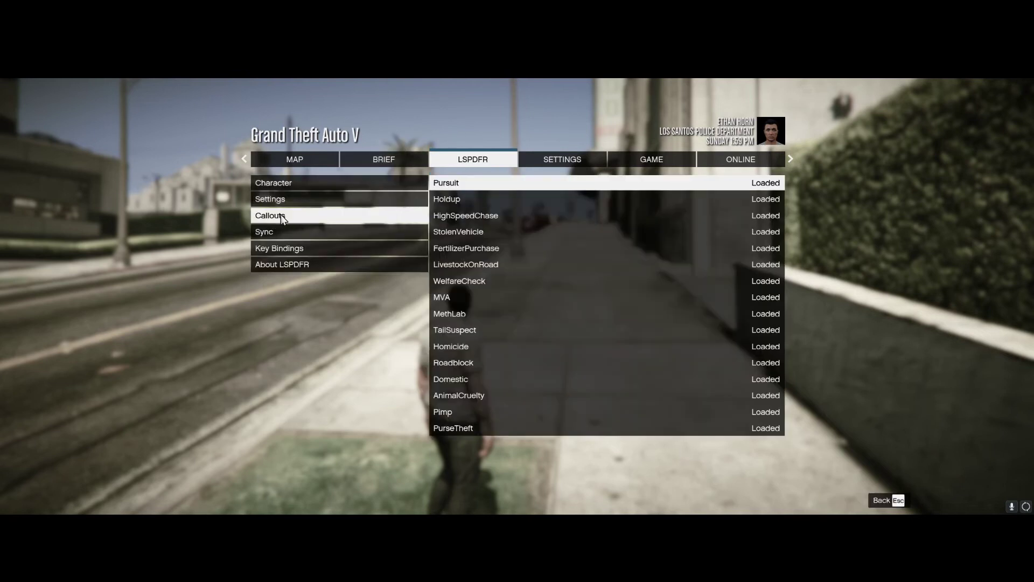
pyautogui.scroll(-9, 559, 211)
pyautogui.scroll(-11, 563, 215)
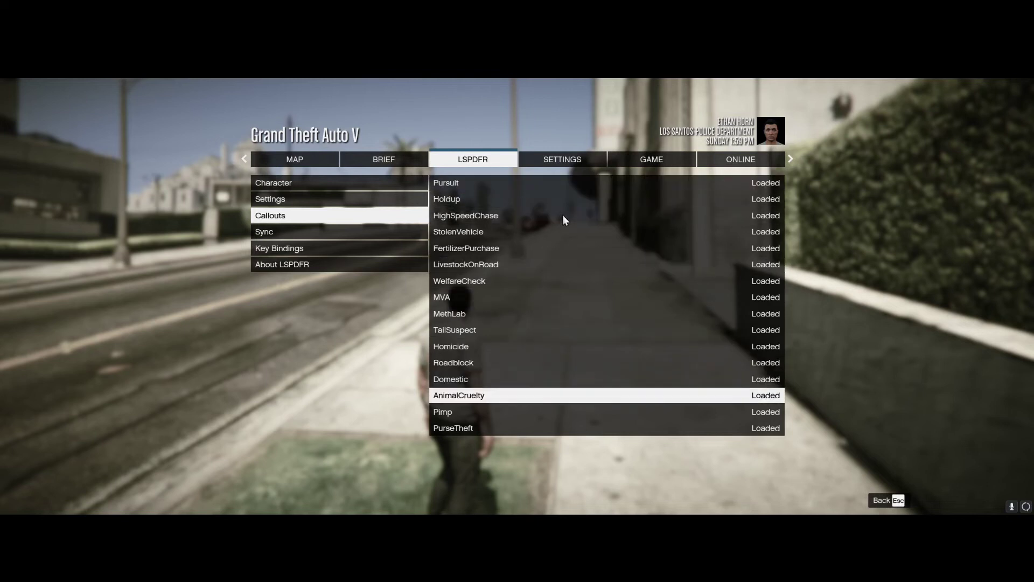
pyautogui.scroll(-15, 562, 214)
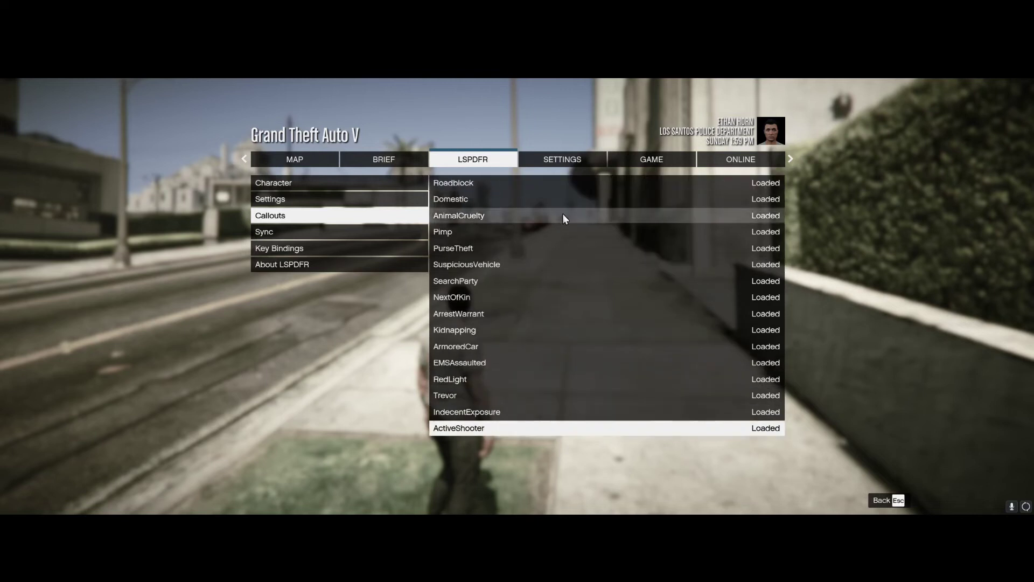
pyautogui.scroll(-14, 563, 214)
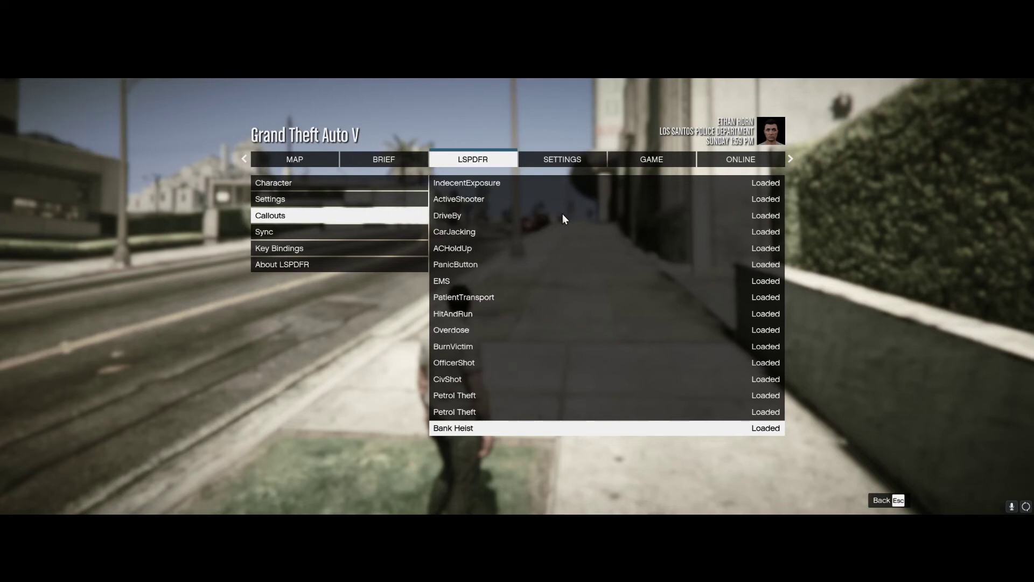
pyautogui.scroll(-16, 562, 214)
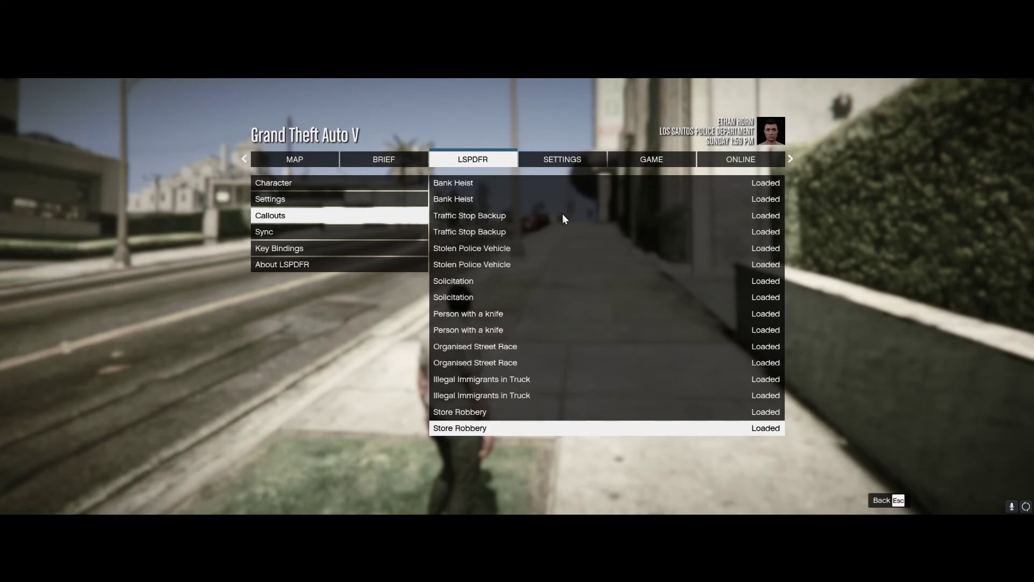
pyautogui.scroll(-11, 562, 214)
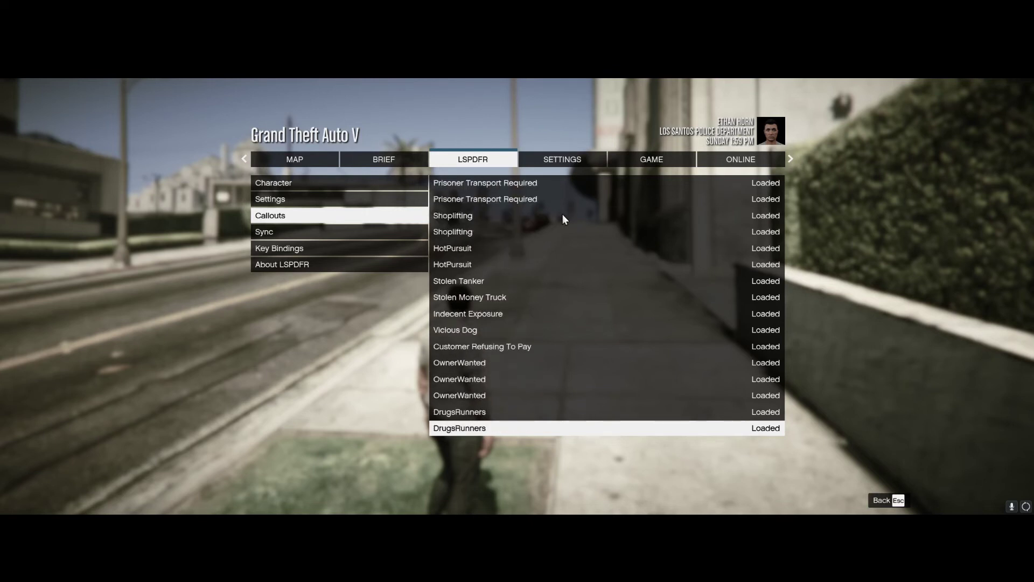
pyautogui.scroll(-4, 561, 215)
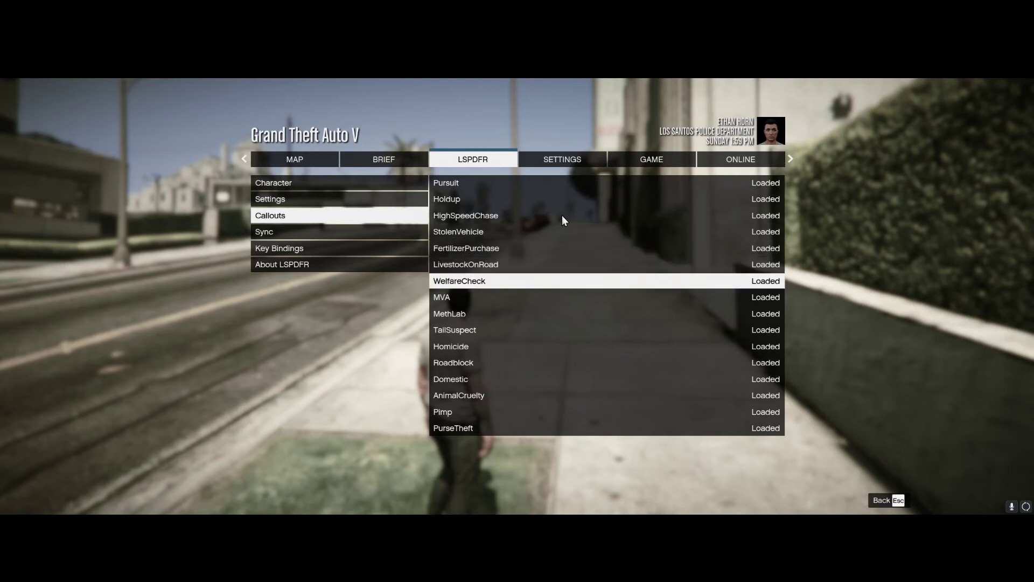
pyautogui.scroll(8, 561, 215)
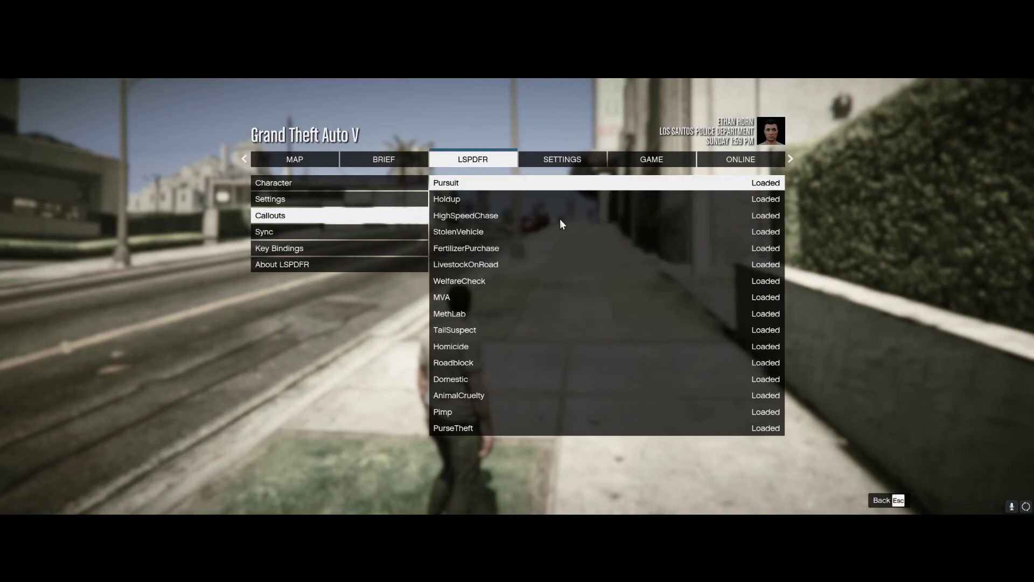
pyautogui.scroll(-1, 606, 223)
pyautogui.scroll(5, 651, 234)
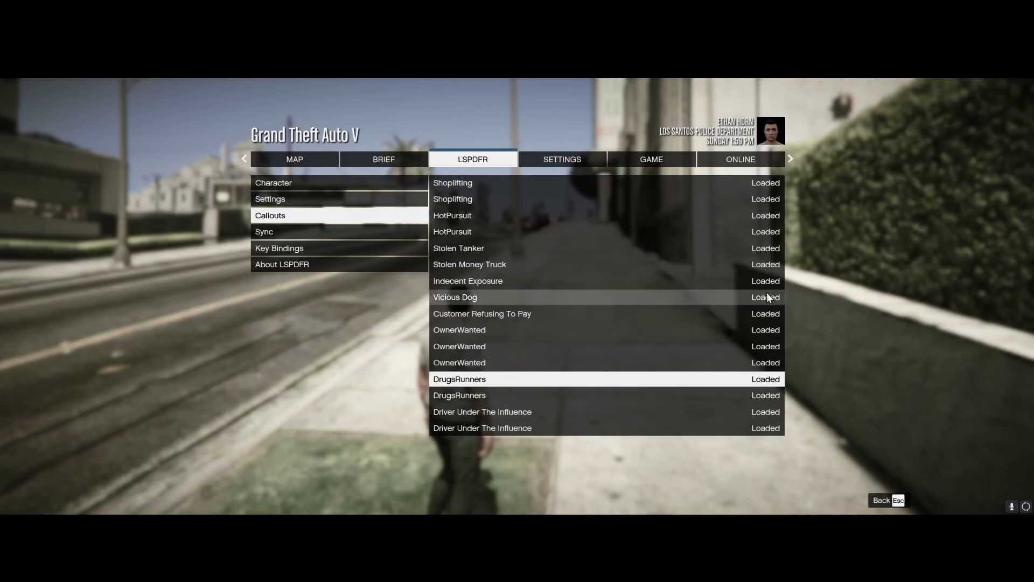
pyautogui.scroll(19, 767, 296)
pyautogui.scroll(15, 733, 329)
pyautogui.scroll(12, 626, 321)
pyautogui.scroll(2, 624, 322)
pyautogui.scroll(8, 624, 321)
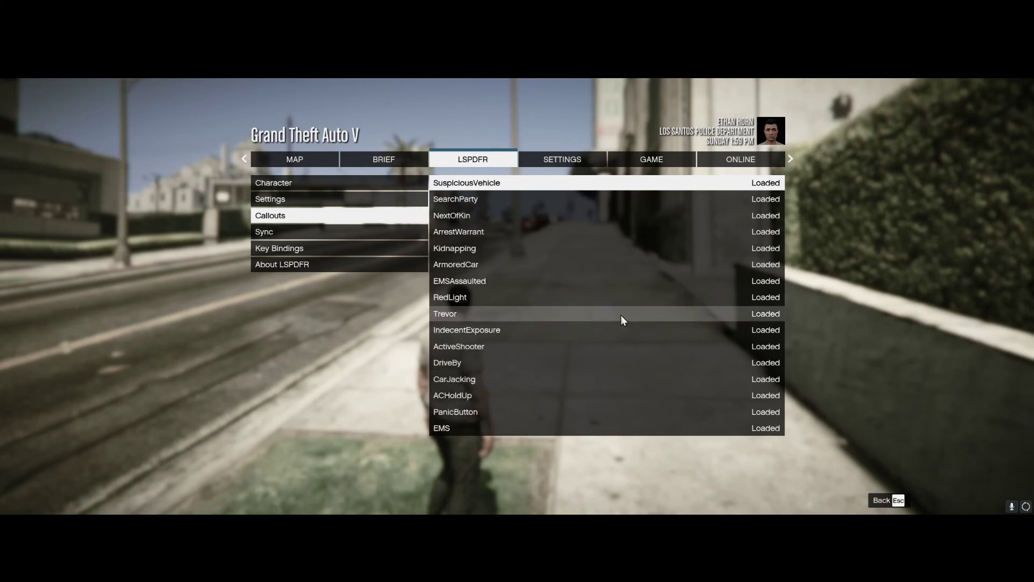
pyautogui.scroll(7, 602, 326)
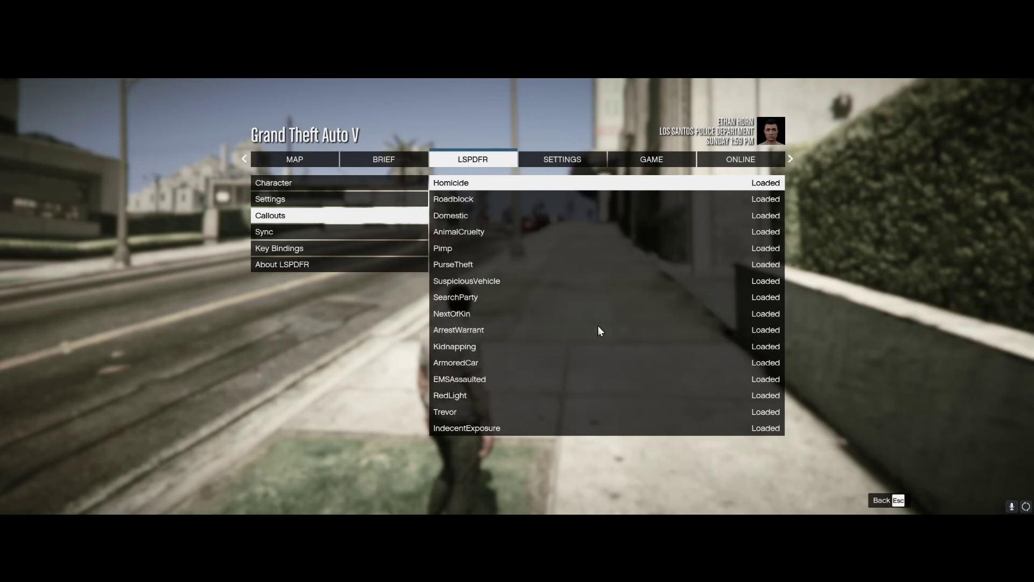
pyautogui.scroll(6, 583, 321)
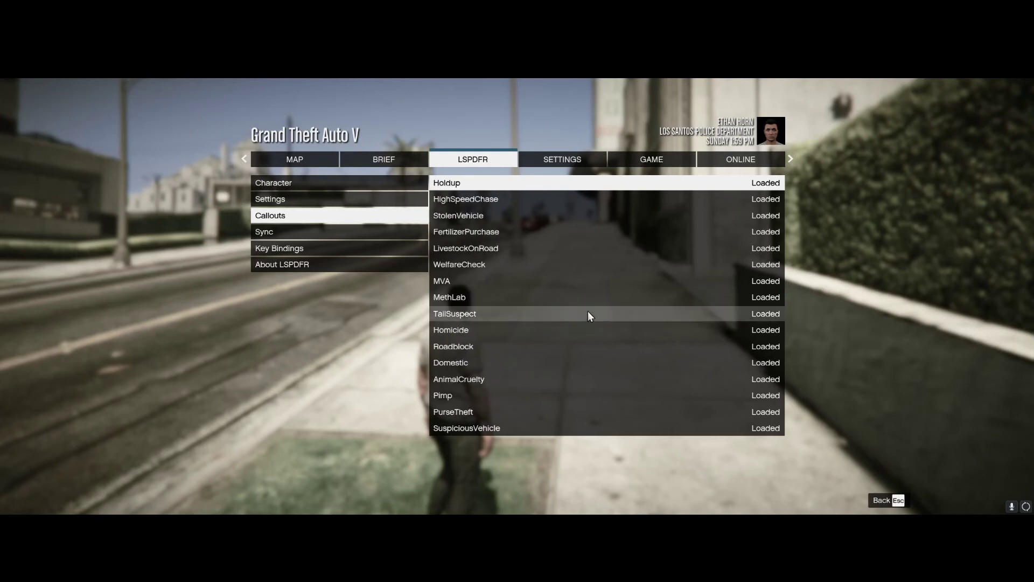
pyautogui.scroll(1, 588, 314)
pyautogui.scroll(2, 585, 310)
pyautogui.scroll(-1, 588, 311)
pyautogui.scroll(-1, 595, 310)
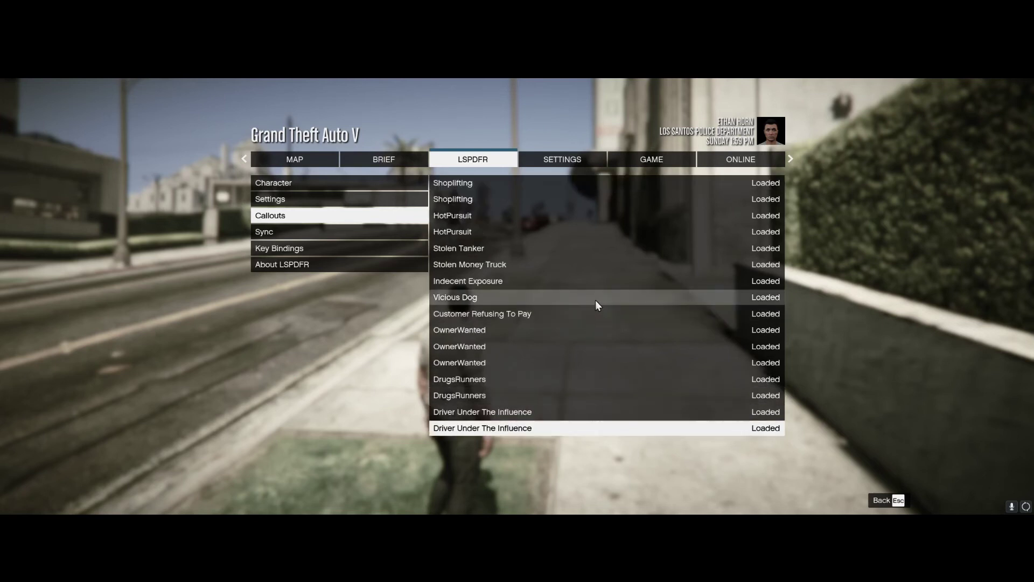
pyautogui.scroll(-1, 596, 299)
# Leave the pause menu and walk the character forward along the West Vinewood sidewalk
pyautogui.press('Escape')
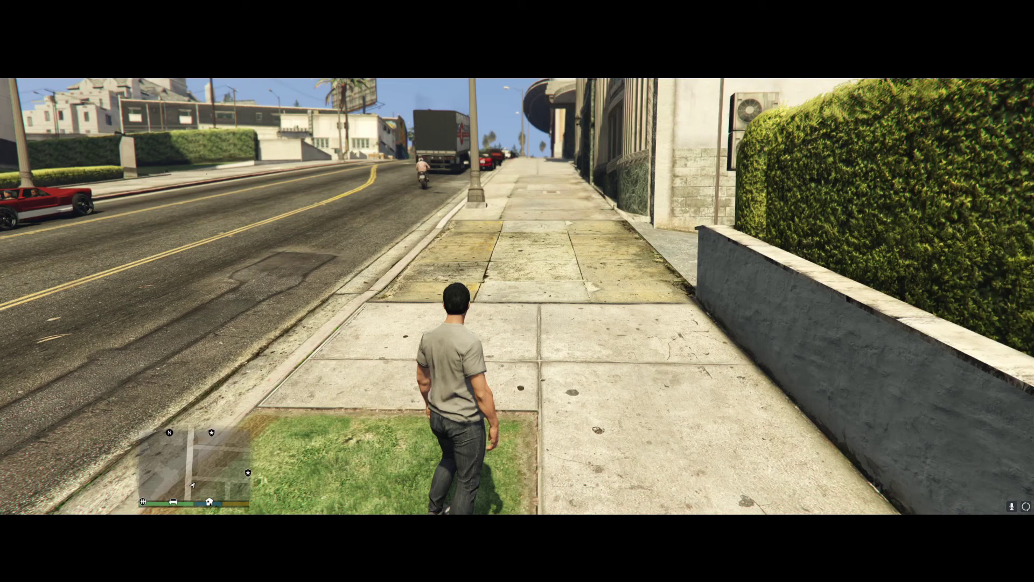
pyautogui.press('w')
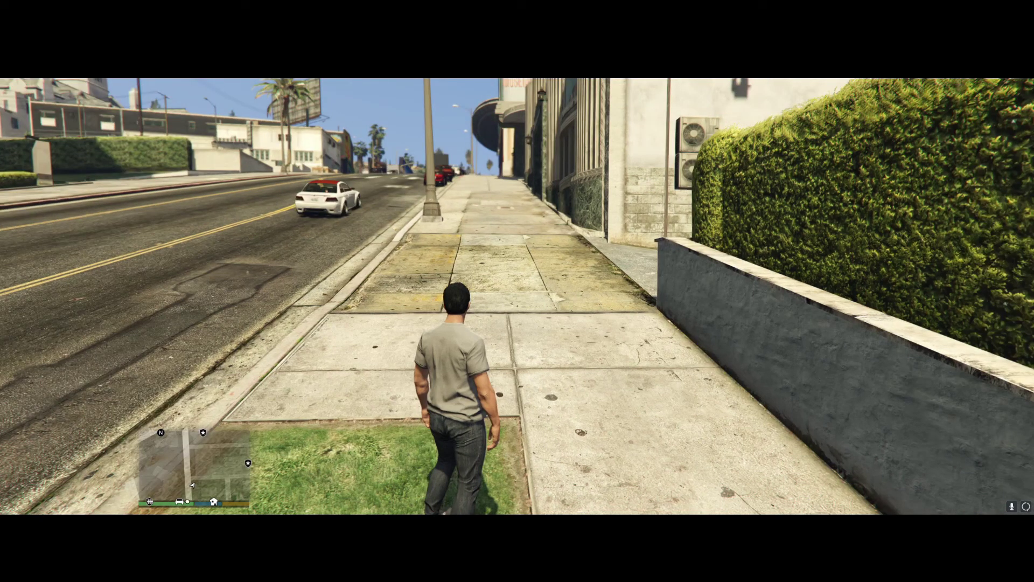